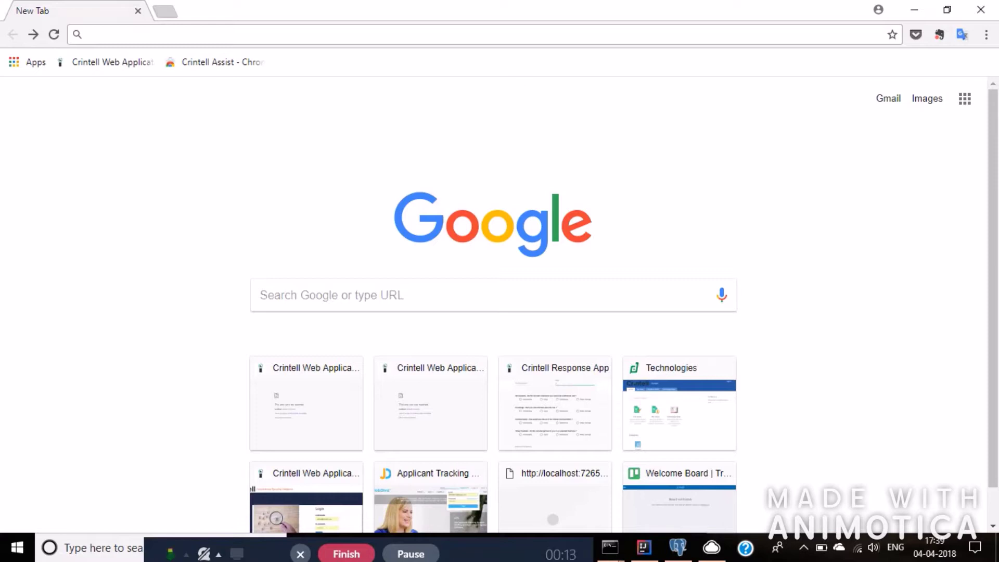
Step: Go to helpdesk.crintell.com using the 'help' address suggestion
{"action": "left_click", "coordinate": [516, 33]}
{"action": "type", "text": "help"}
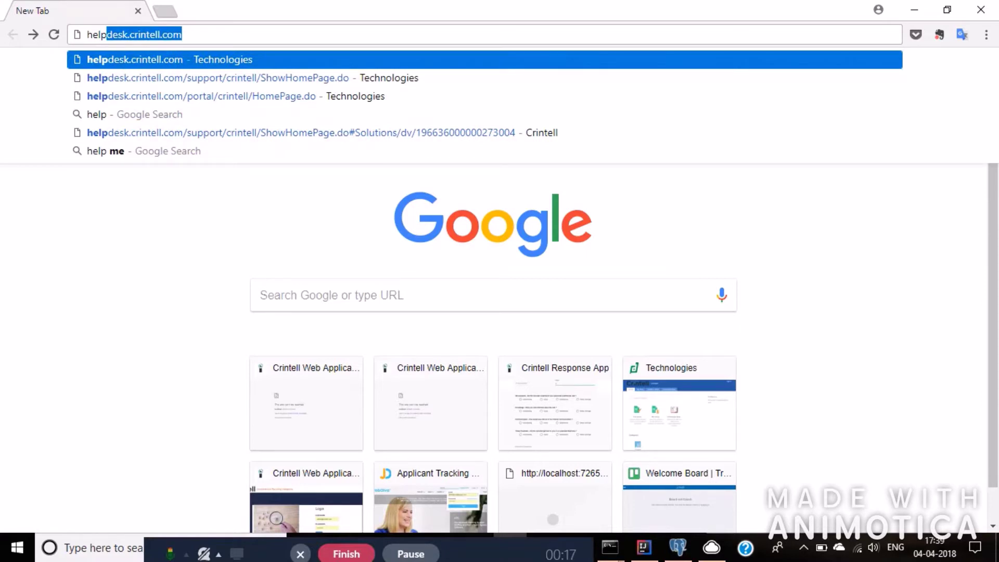
{"action": "key", "text": "Return"}
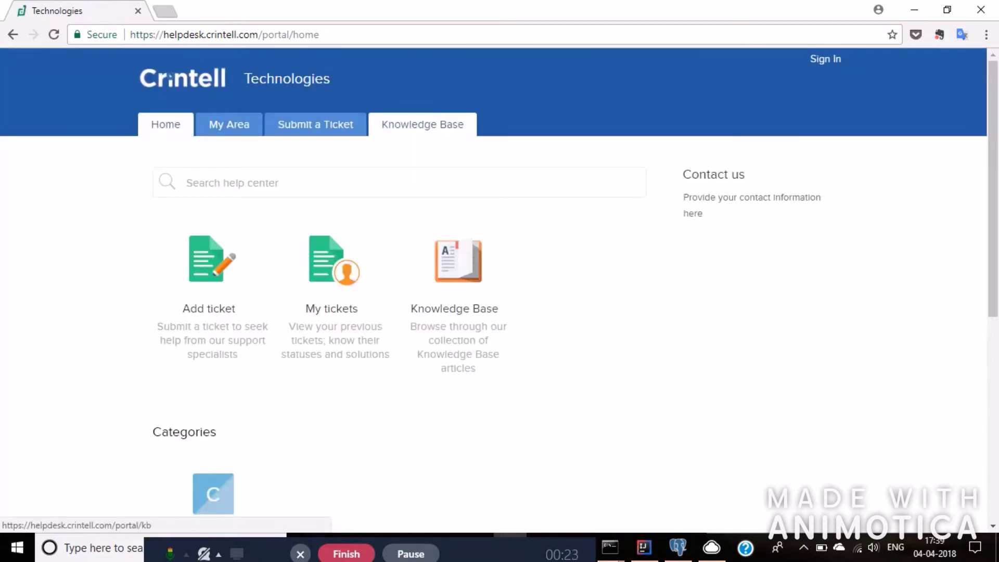
Step: Open the Knowledge Base and its Crintell Chrome Extension (Automatic Resume Harvester) article
{"action": "left_click", "coordinate": [422, 125]}
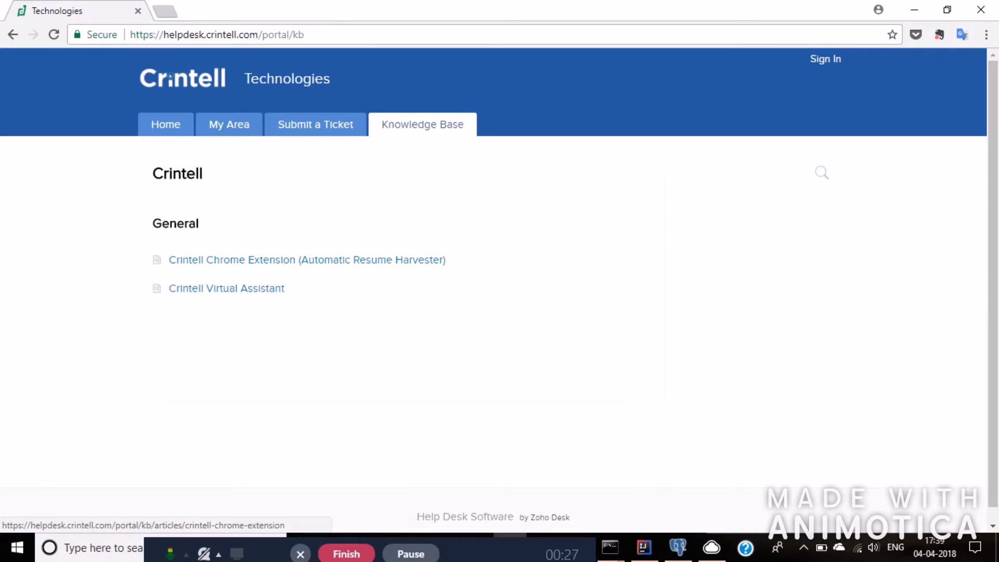
{"action": "left_click", "coordinate": [278, 261]}
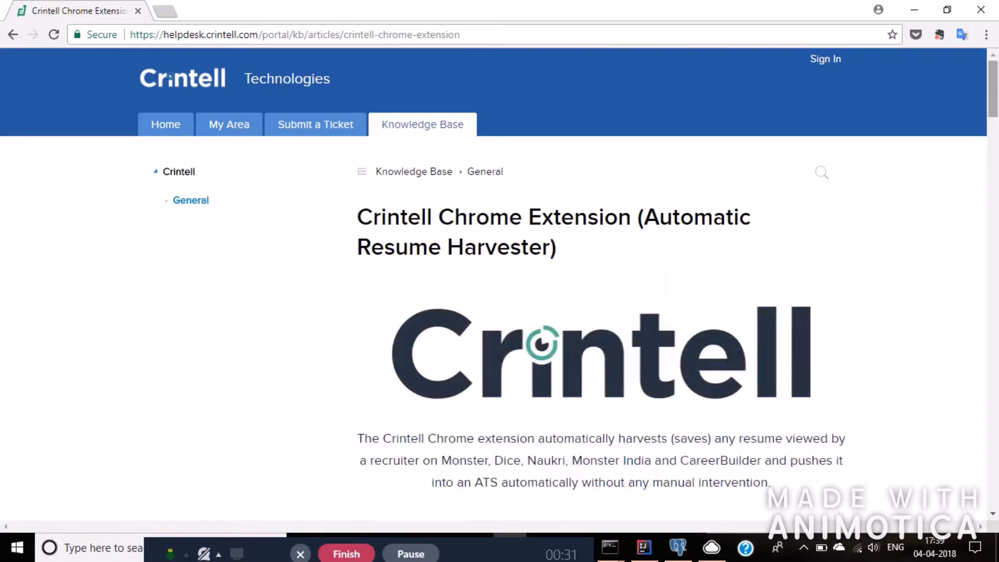
{"action": "left_click_drag", "start_coordinate": [993, 91], "coordinate": [997, 262]}
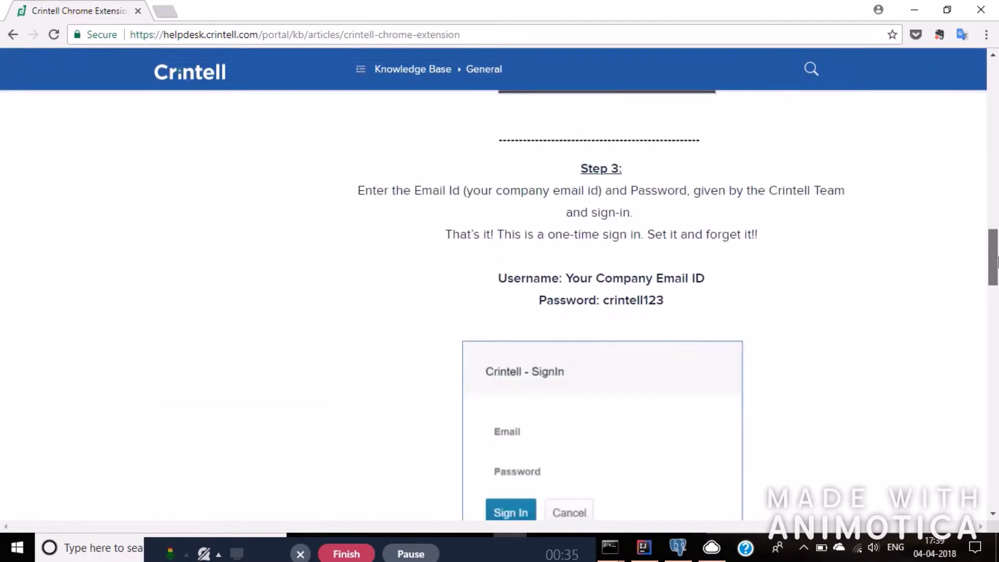
{"action": "left_click_drag", "start_coordinate": [997, 262], "coordinate": [996, 138]}
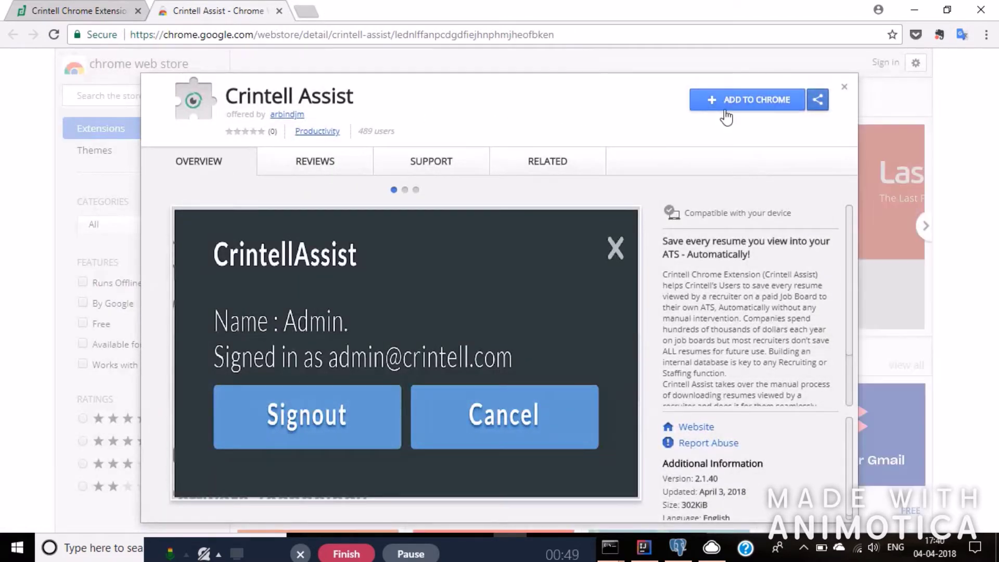
Step: Install Crintell Assist via Add to Chrome and confirm the Add extension prompt
{"action": "left_click", "coordinate": [758, 102]}
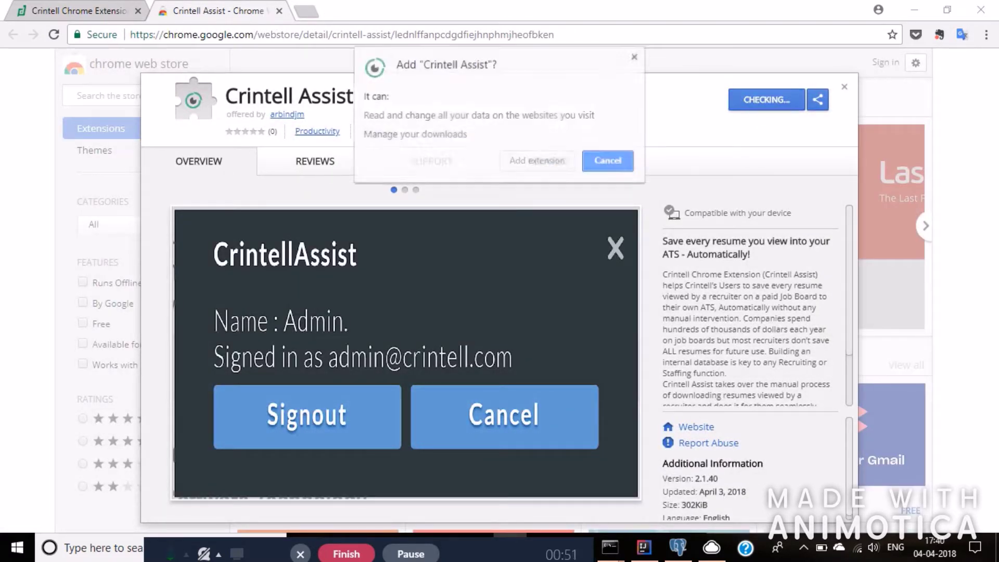
{"action": "left_click", "coordinate": [538, 161]}
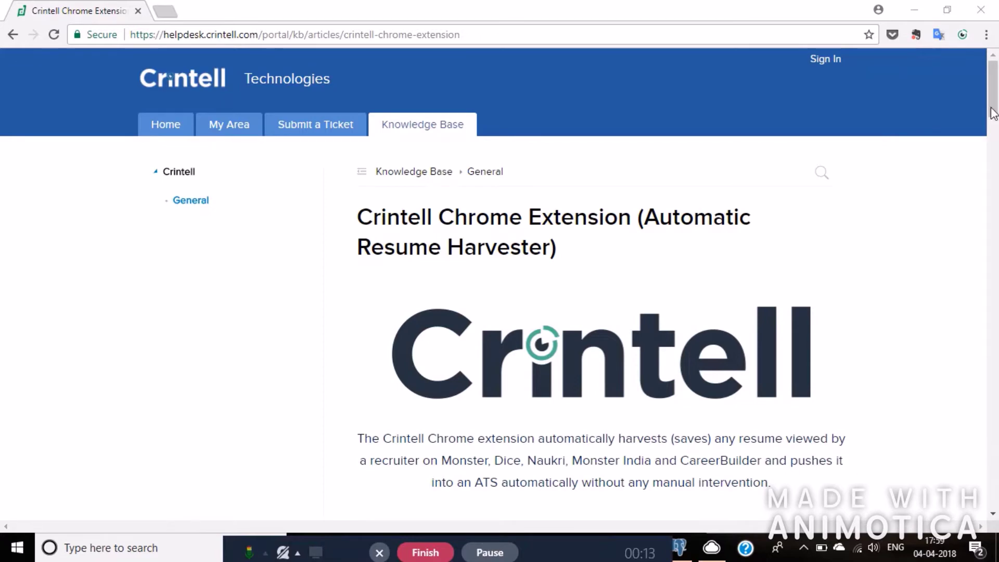
{"action": "scroll", "coordinate": [896, 175], "scroll_direction": "down", "scroll_amount": 1}
{"action": "scroll", "coordinate": [896, 174], "scroll_direction": "down", "scroll_amount": 3}
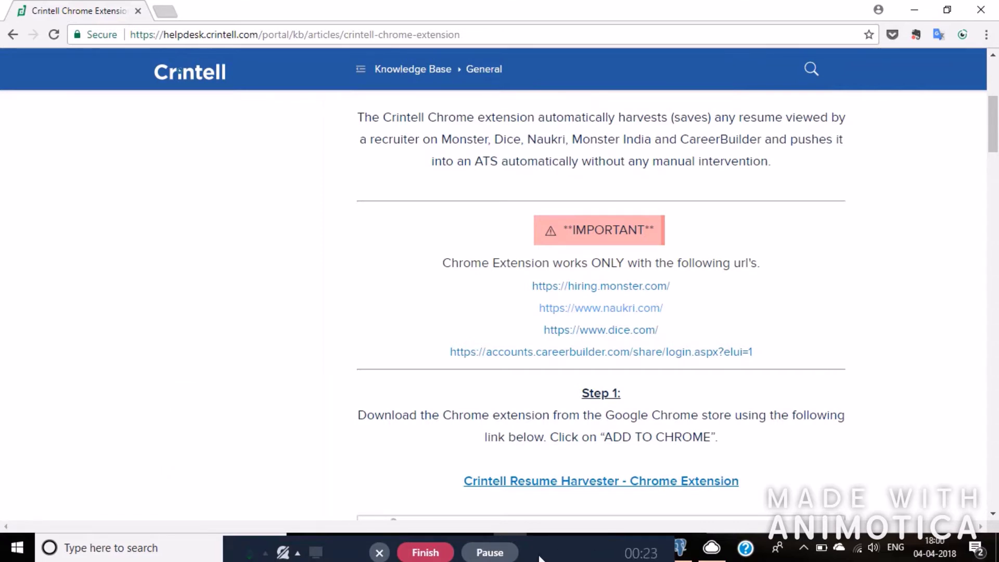
{"action": "scroll", "coordinate": [859, 426], "scroll_direction": "up", "scroll_amount": 5}
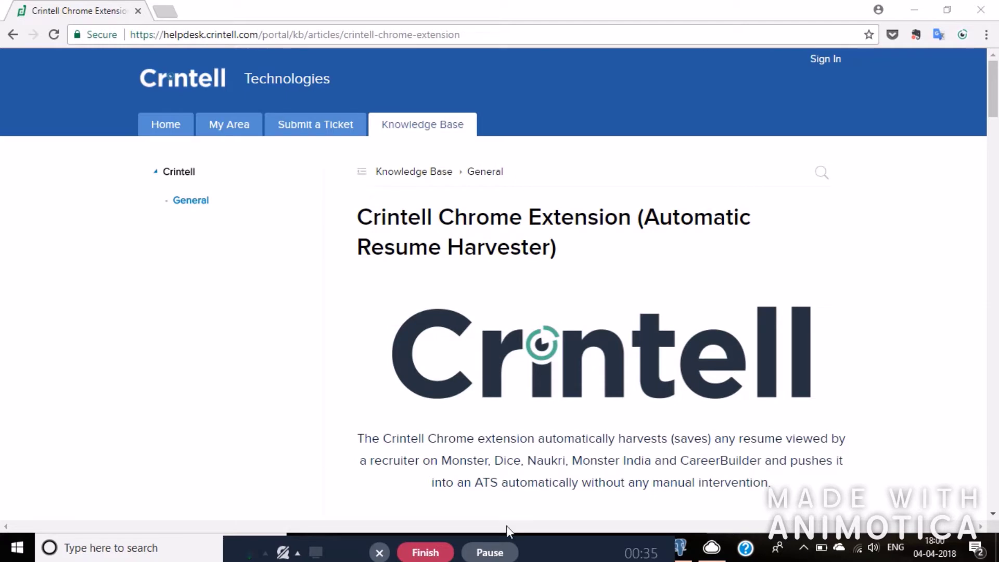
{"action": "scroll", "coordinate": [515, 530], "scroll_direction": "down", "scroll_amount": 3}
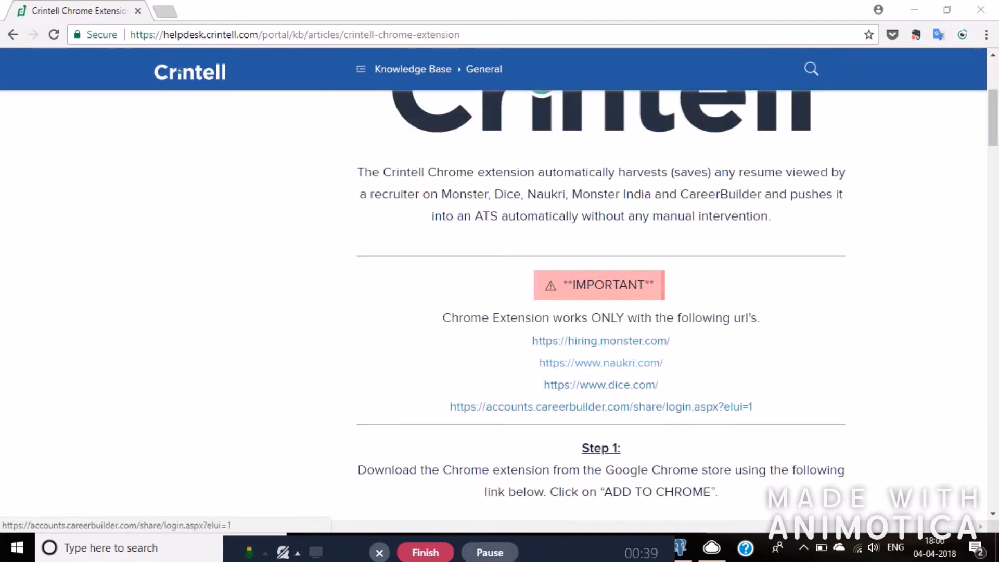
Step: Open LinkedIn in a new tab from the article's supported-sites list
{"action": "left_click", "coordinate": [648, 407]}
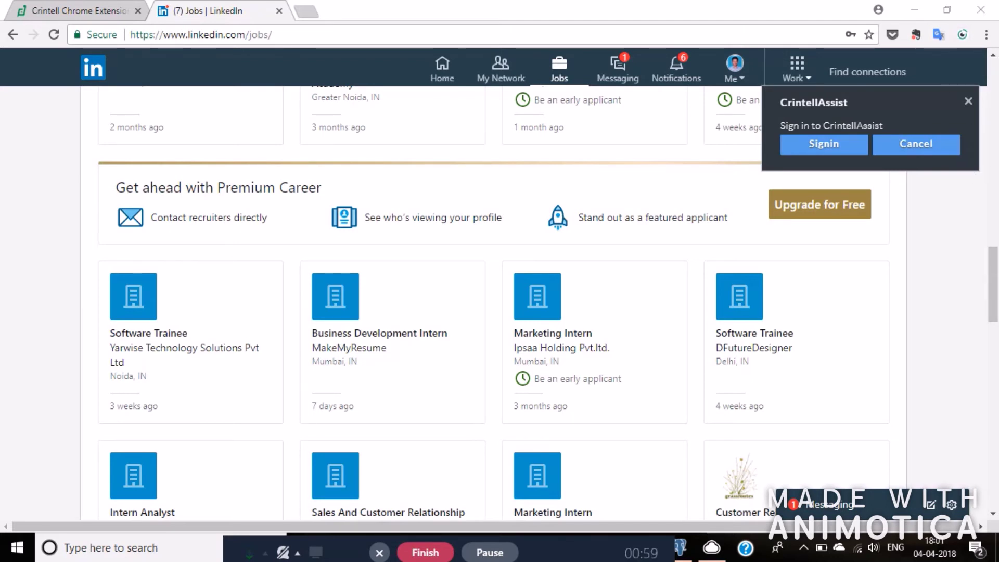
Step: Open the Crintell sign-in form on LinkedIn Jobs, then view the article's Step 3 credentials
{"action": "left_click", "coordinate": [854, 147]}
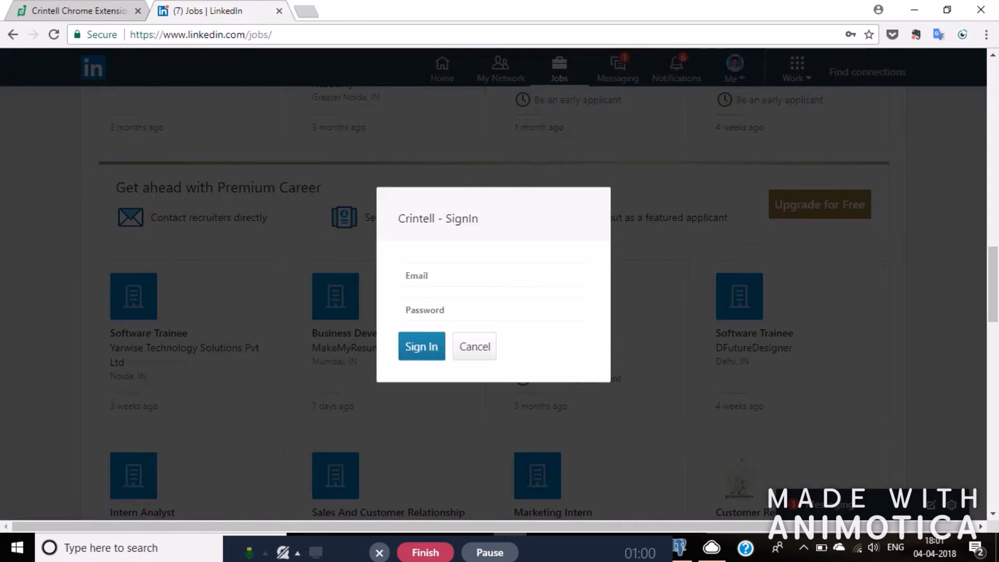
{"action": "key", "text": "Tab"}
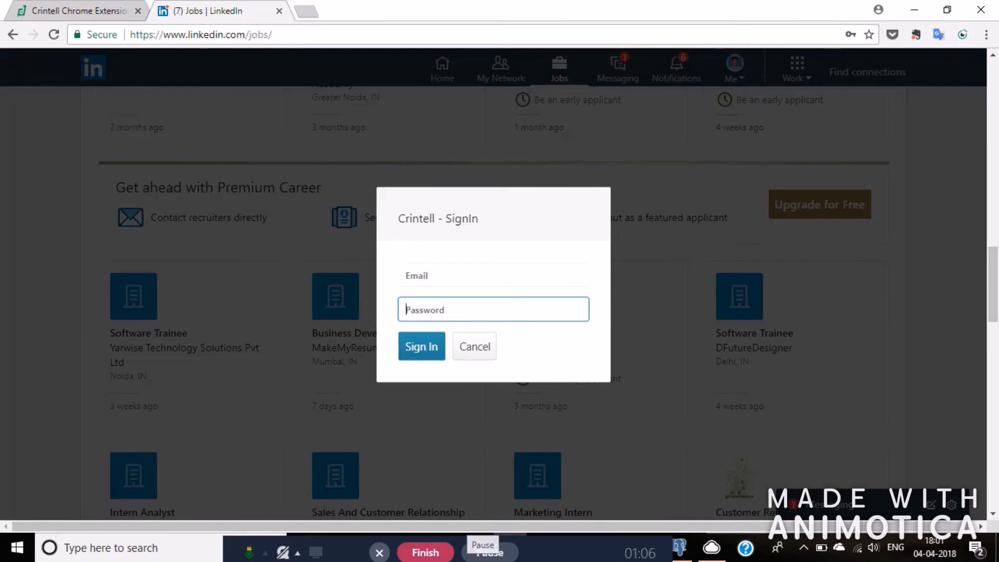
{"action": "left_click", "coordinate": [491, 552]}
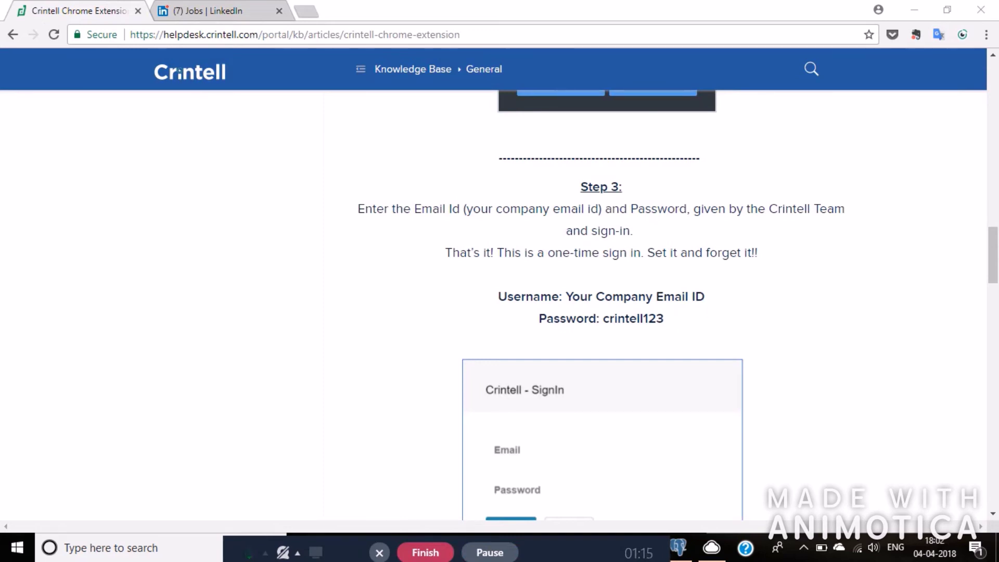
Step: Sign in through the Crintell - SignIn dialog and confirm the signed-in account in the popup
{"action": "left_click", "coordinate": [207, 10]}
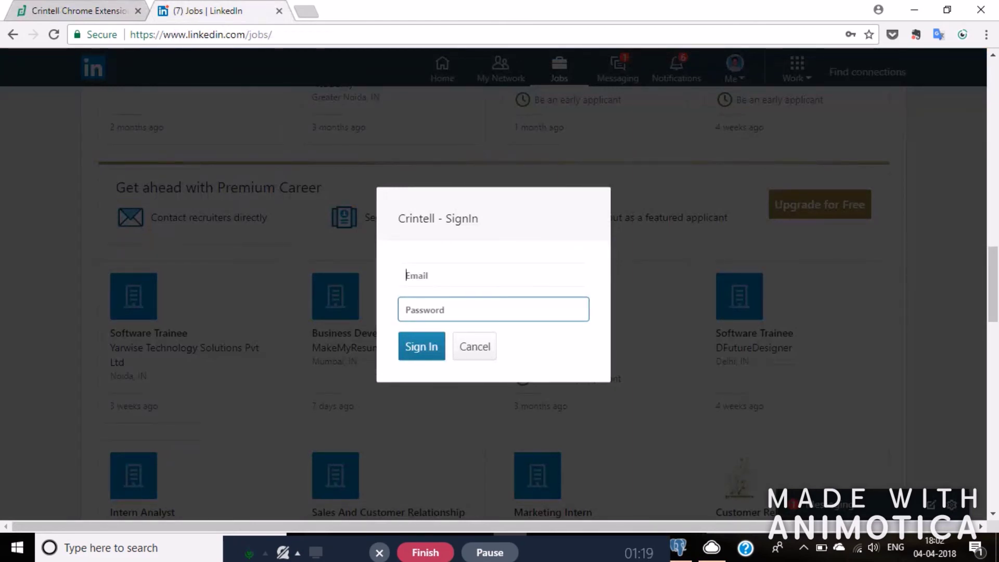
{"action": "key", "text": "shift+Tab"}
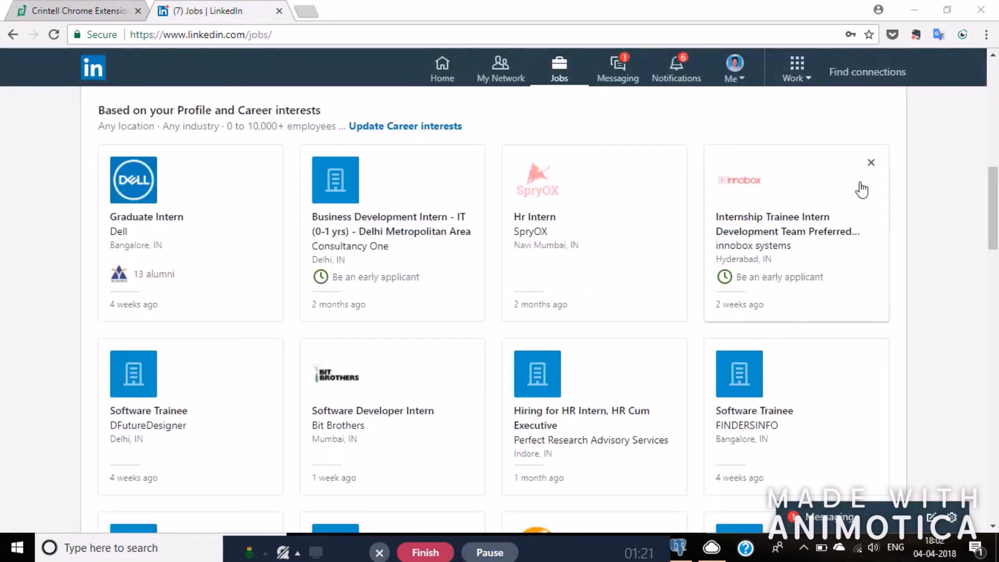
{"action": "left_click", "coordinate": [963, 34]}
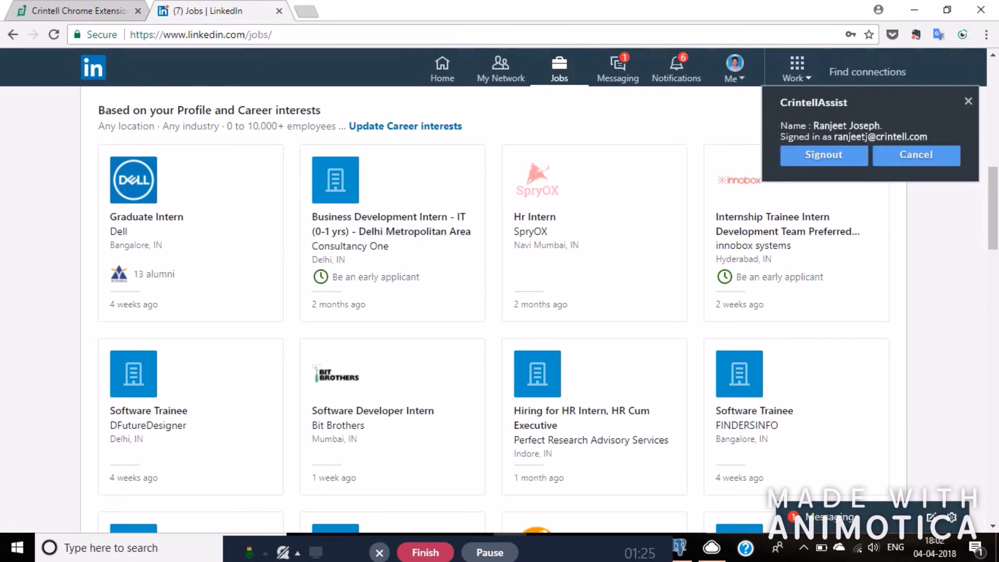